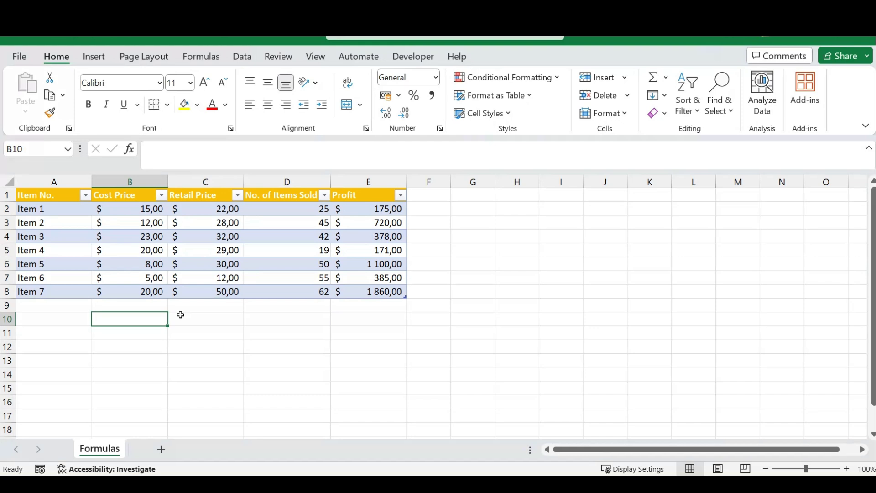
Step: Open a second window onto the same profit-table workbook with Alt+W, N
key("alt+w")
key("n")
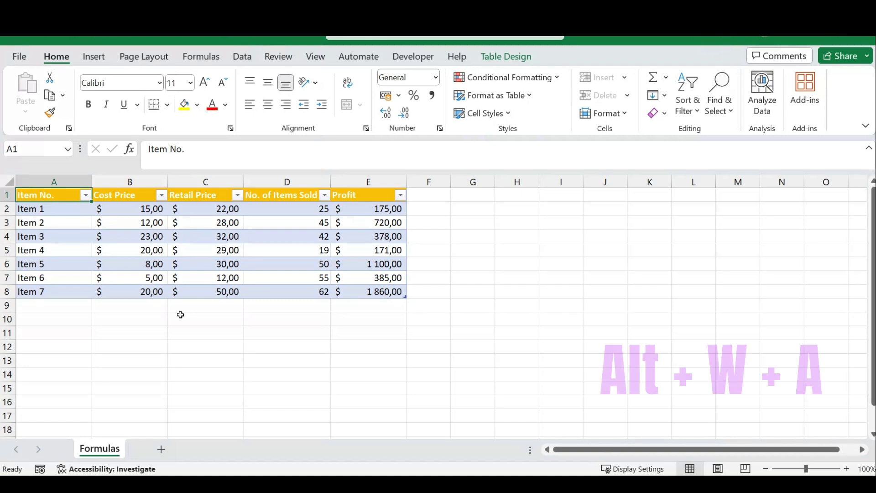
Step: Bring up the Arrange Windows dialog with Vertical chosen, shifting the dialog slightly left
key("alt+w")
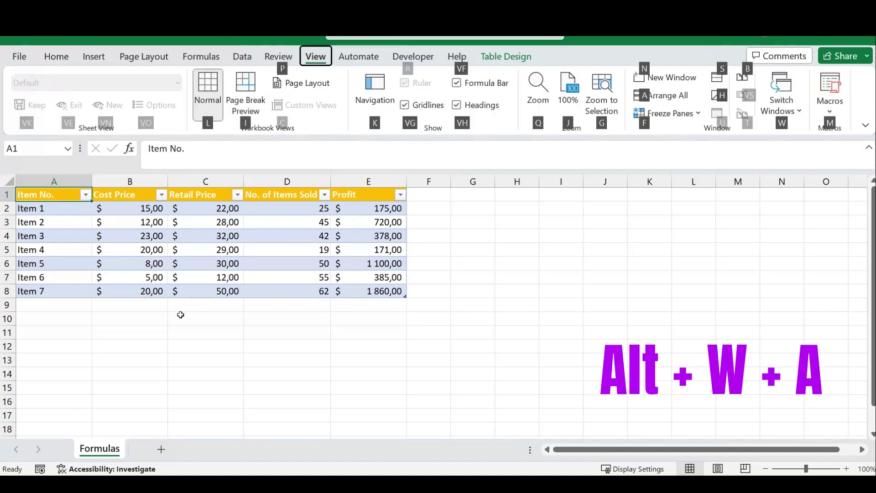
key("a")
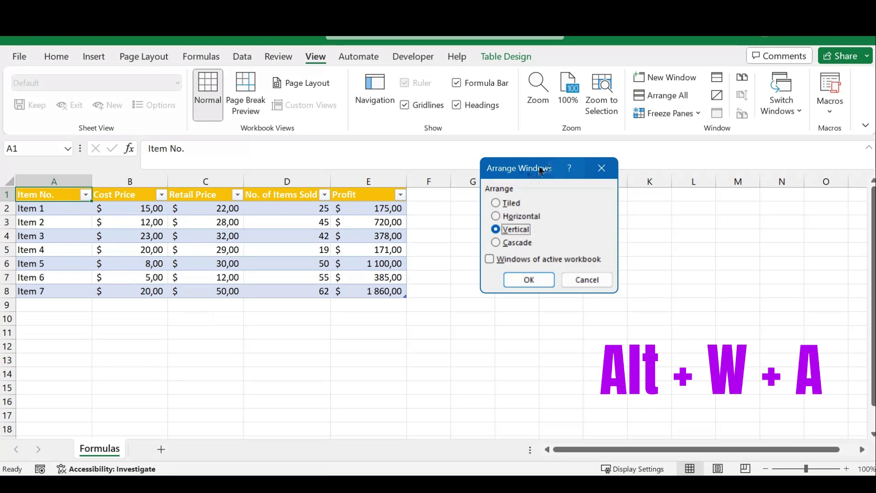
mouse_move(544, 169)
left_mouse_down()
mouse_move(486, 234)
mouse_move(529, 171)
left_mouse_up()
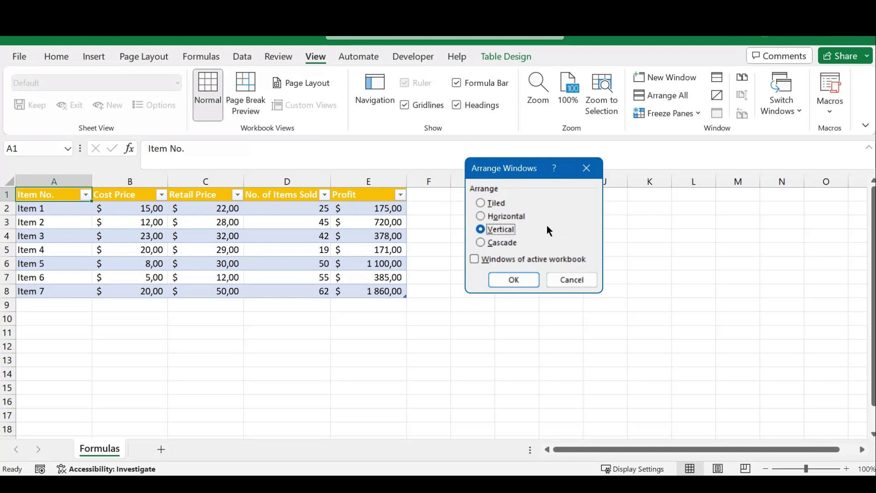
Step: Arrange both windows vertically side by side, widen the right one, and select A9 on the left
left_click(511, 279)
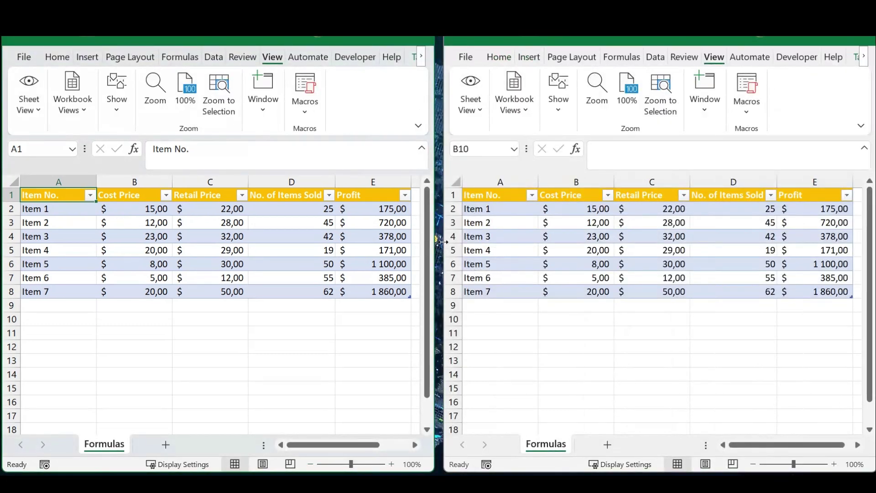
left_click_drag(442, 241, 435, 240)
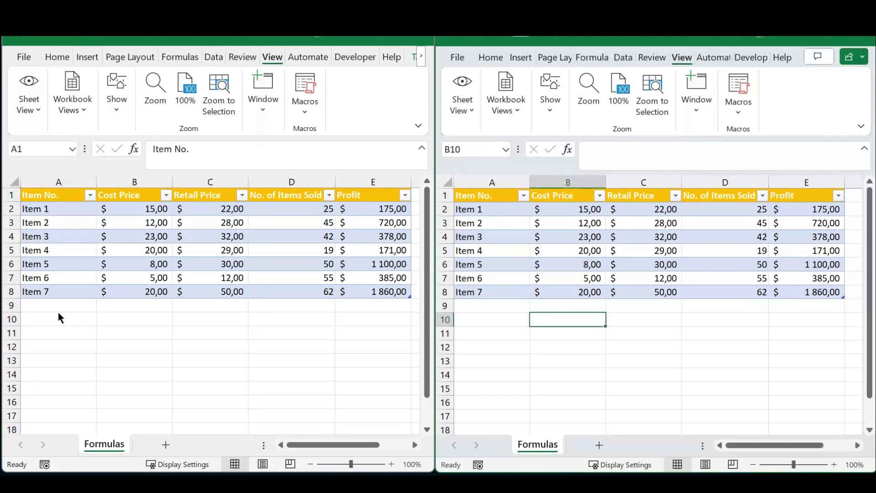
left_click(78, 304)
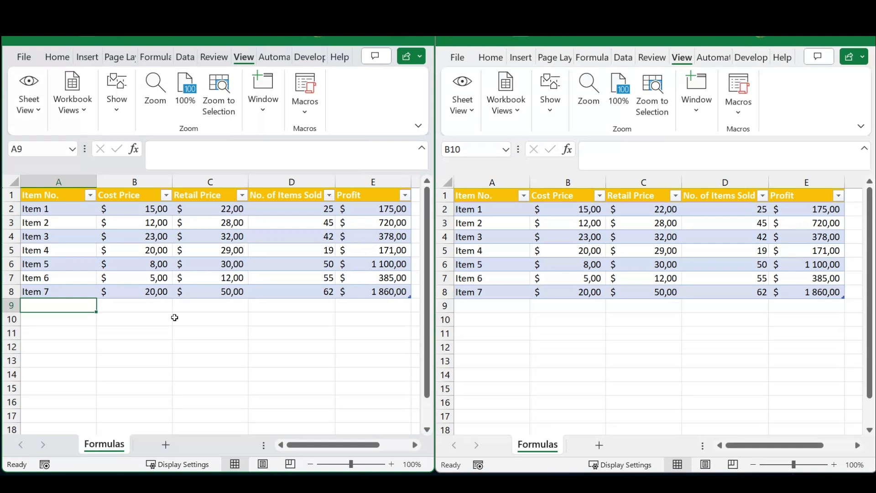
Step: Enter Item 8 in row 9 with cost 20, retail 55 and 30 sold
type("Item ")
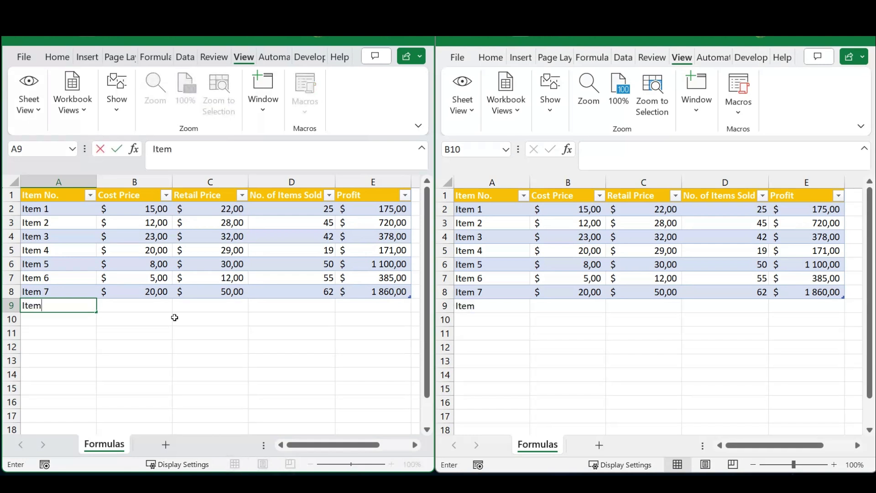
type("8")
key("Tab")
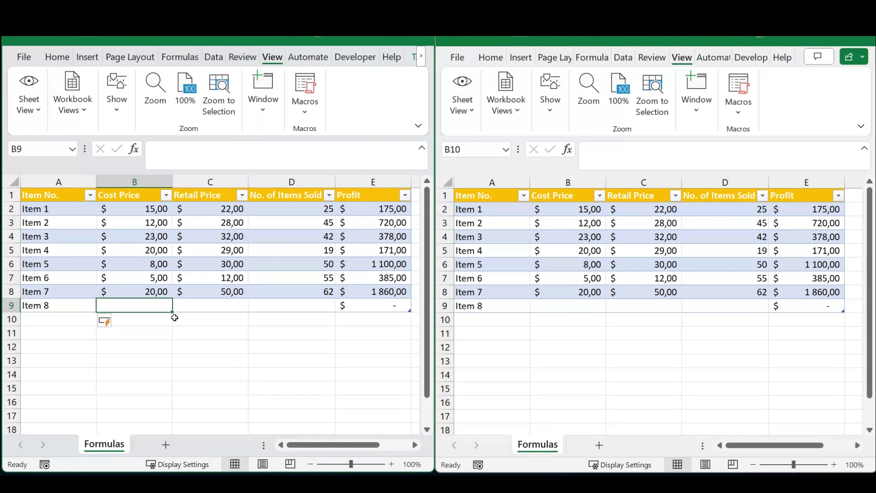
type("20")
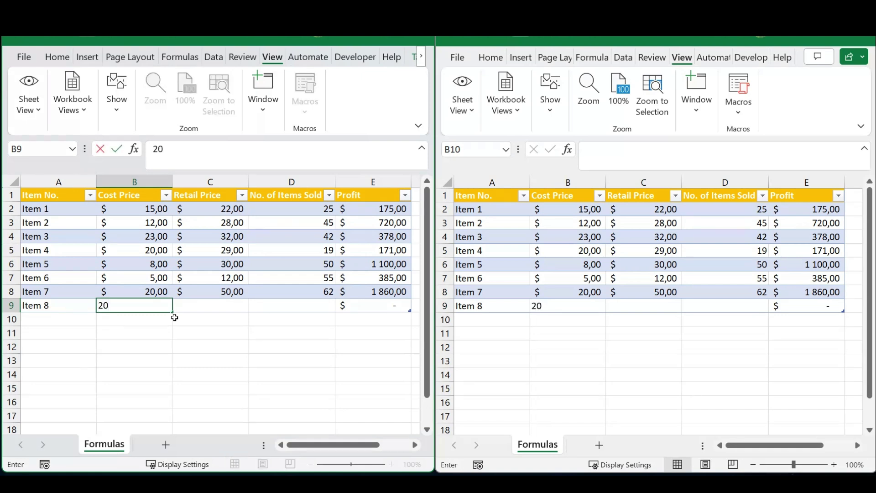
key("Tab")
type("55")
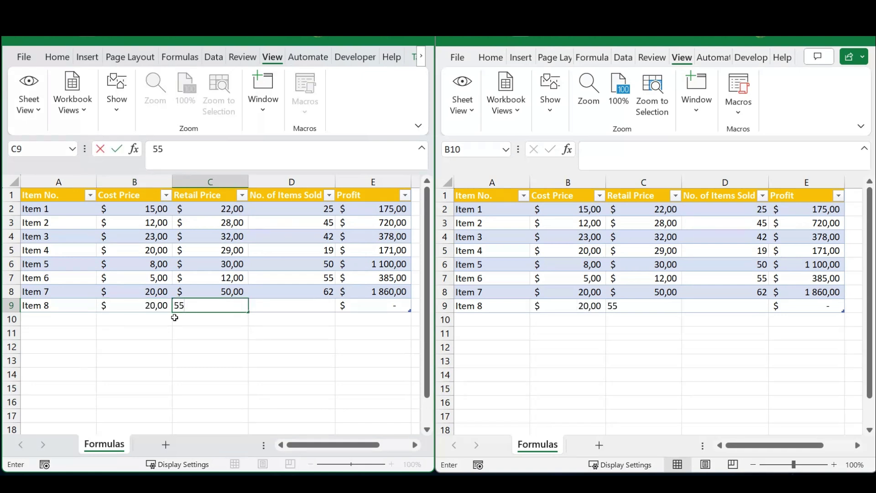
key("Tab")
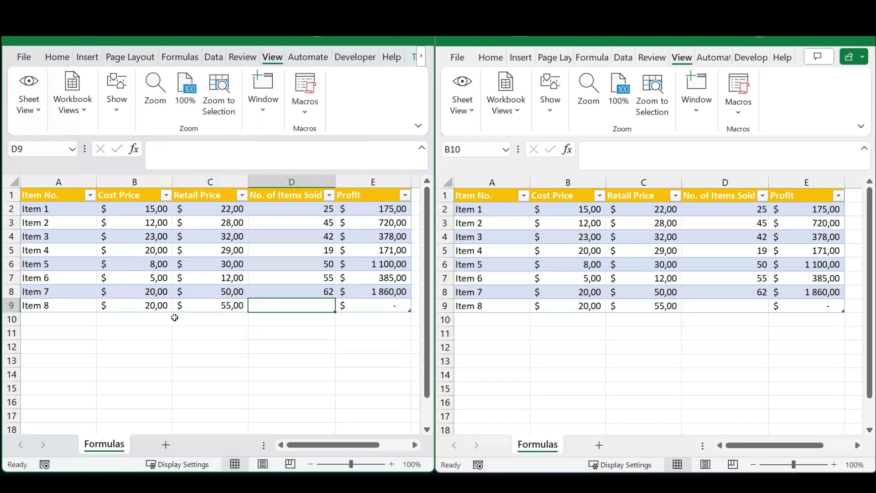
type("30")
key("Return")
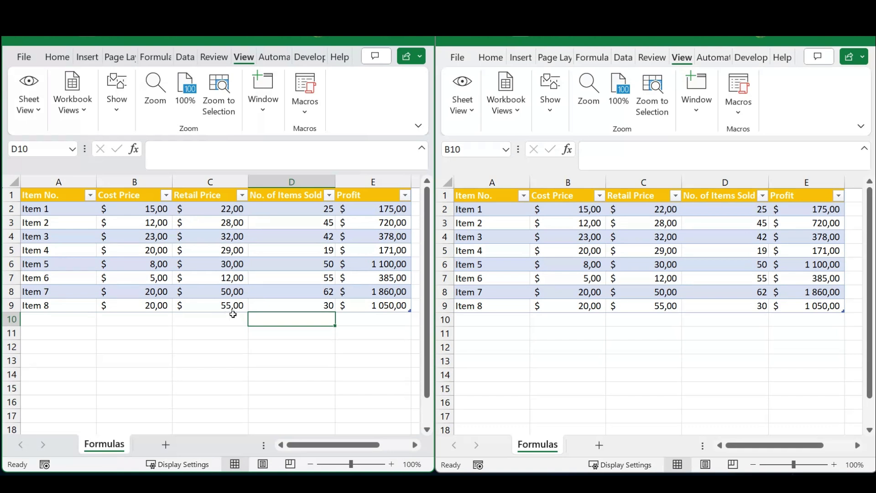
Step: In the right window, enter Item 9 in row 10 with cost 5, retail 12 and 30 sold
left_click(502, 321)
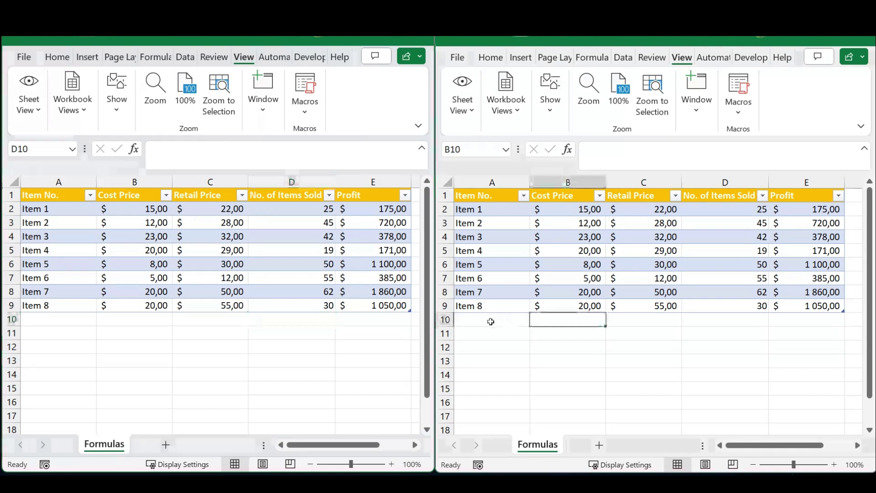
left_click(489, 320)
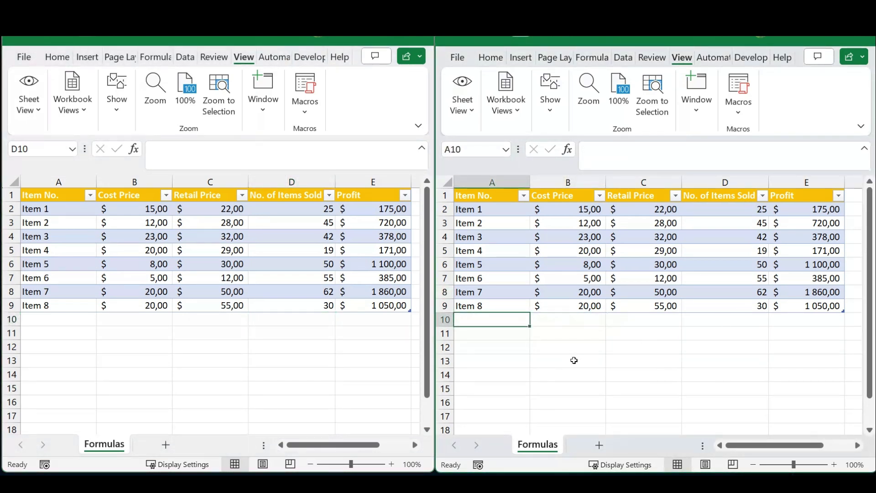
type("Item ")
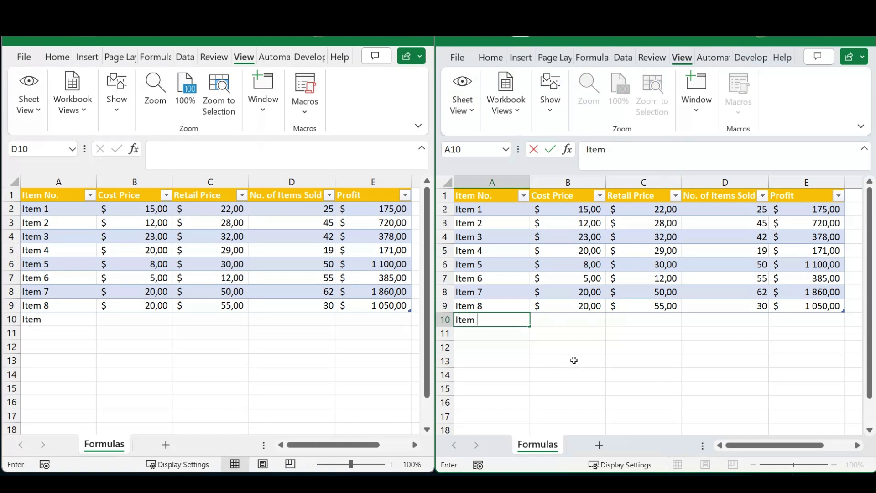
type("9")
key("Tab")
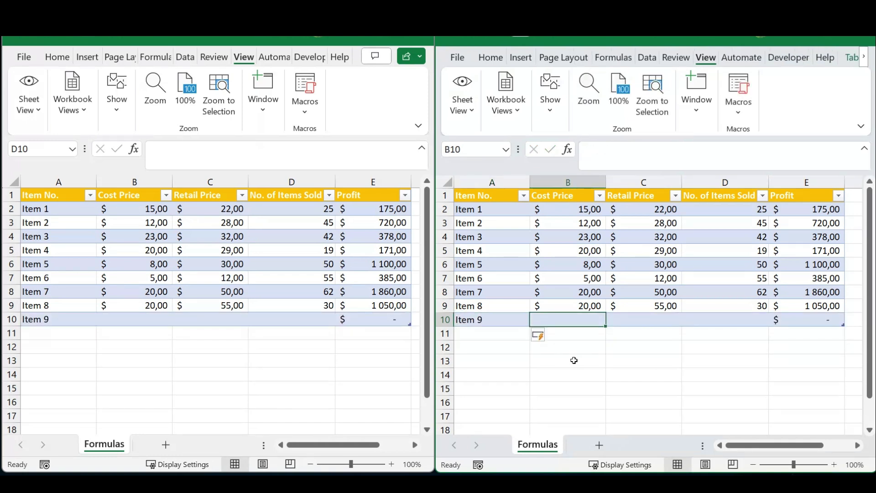
type("5")
key("Tab")
type("1")
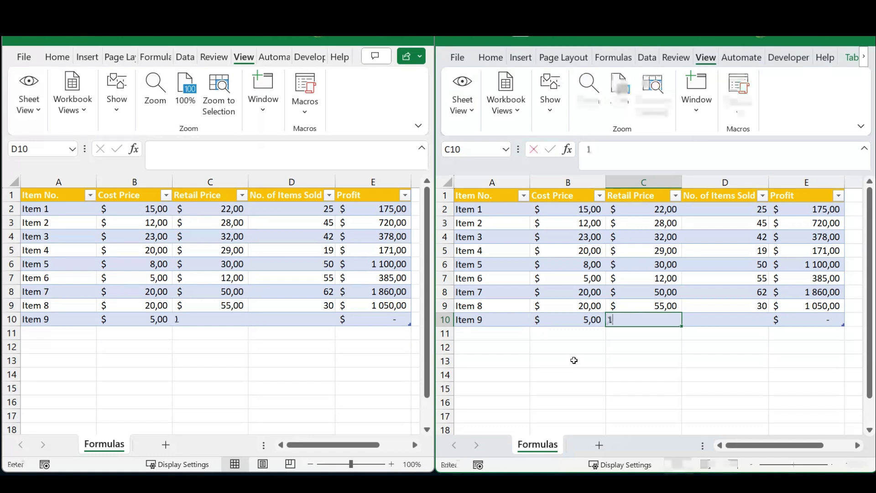
type("2")
key("Tab")
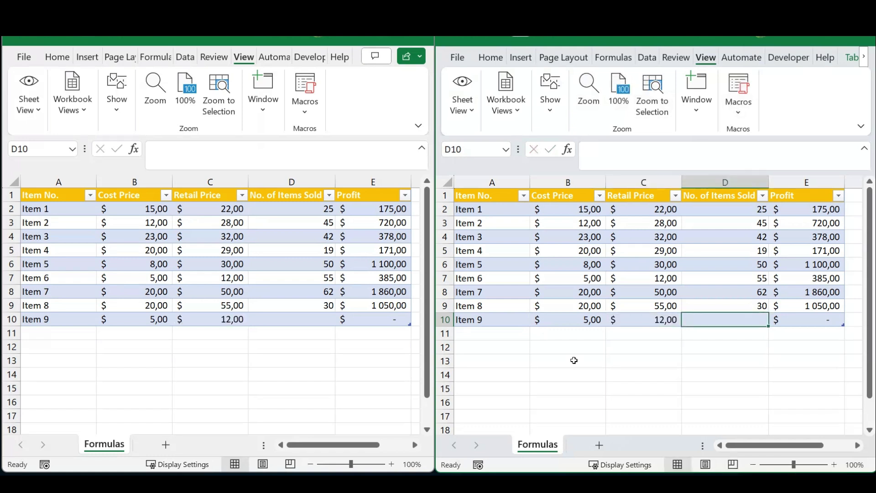
type("30")
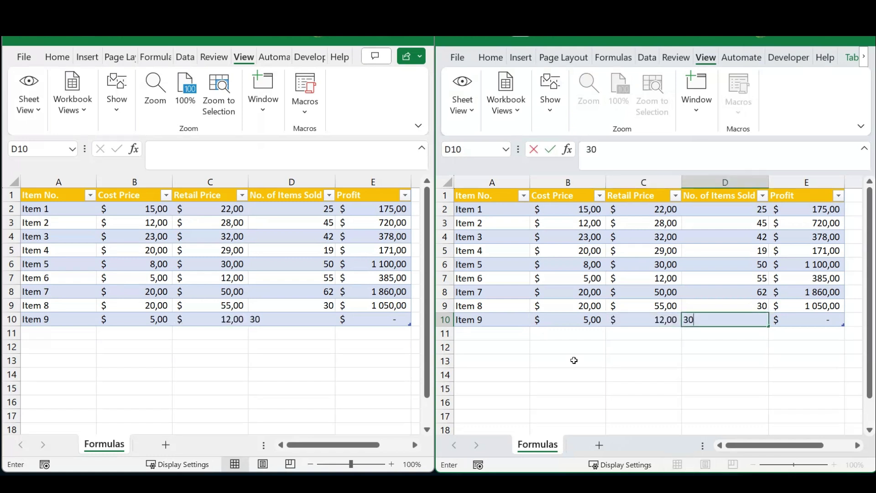
key("Tab")
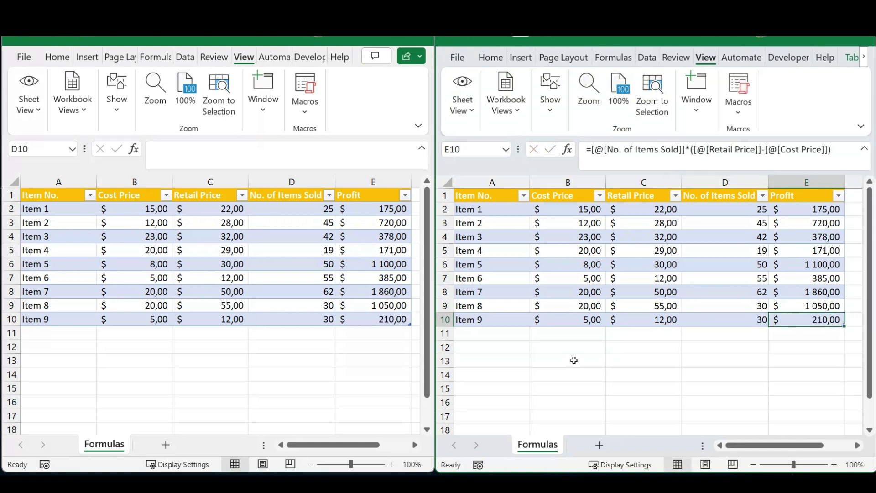
left_click(570, 342)
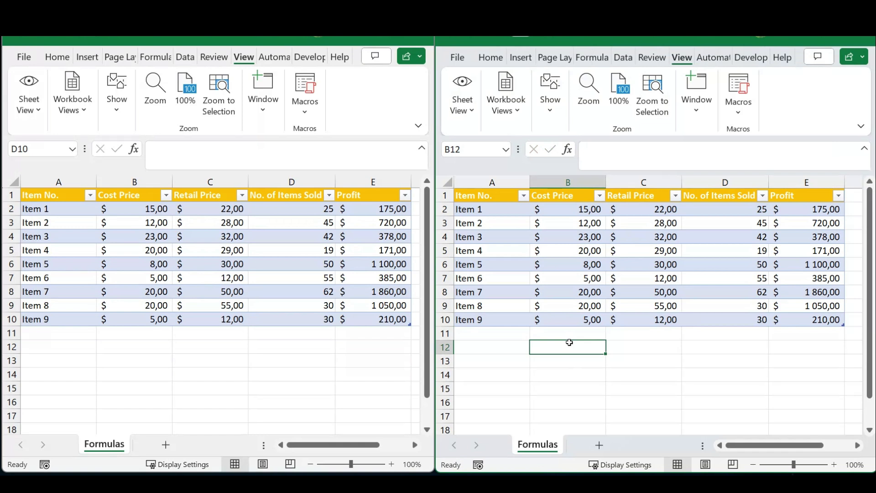